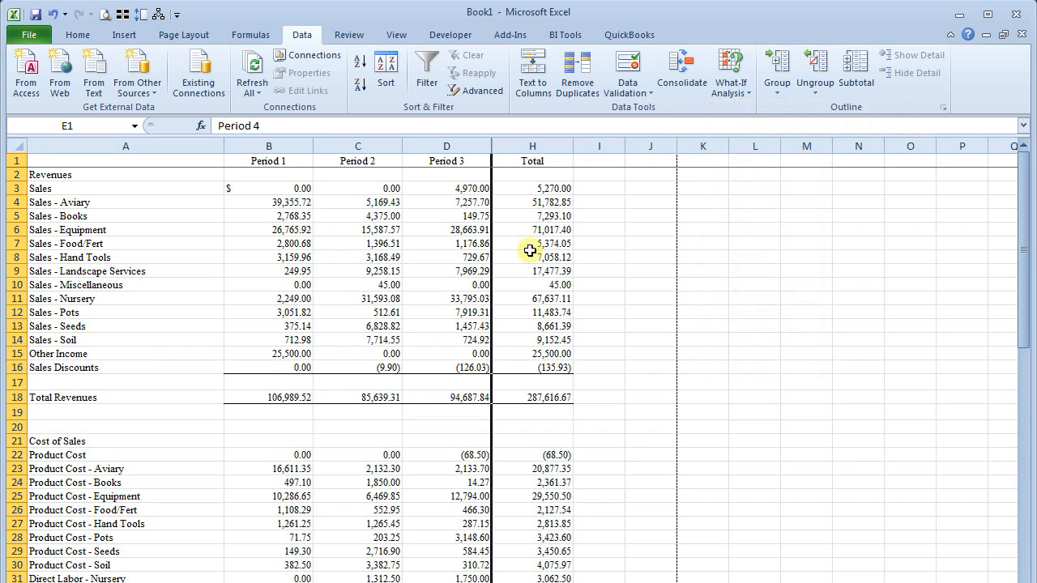
Unhide the Period 4, Period 5 and Period 6 columns between Period 3 and Total
left_click(441, 243)
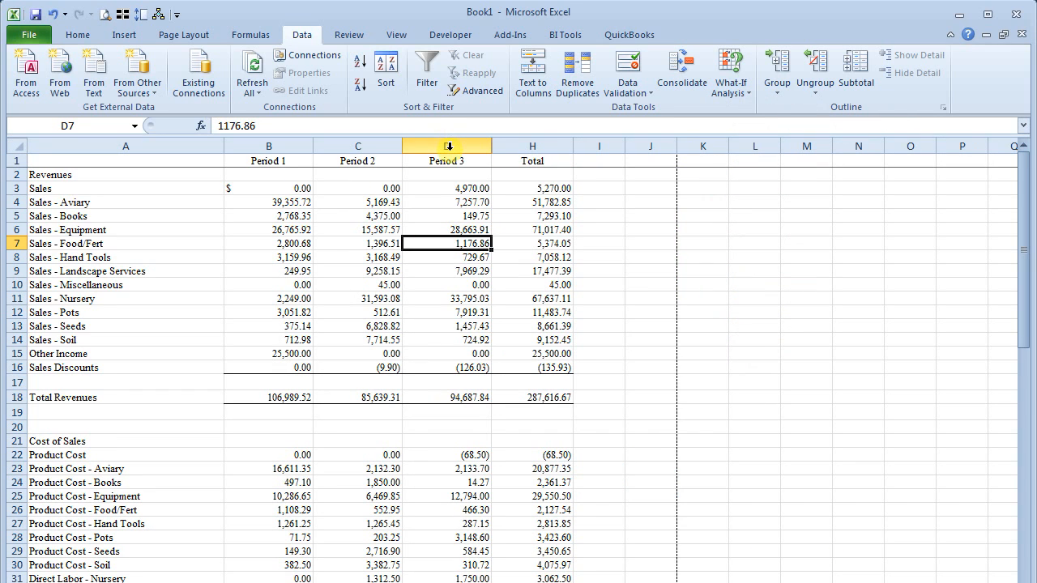
left_click_drag(448, 145, 539, 152)
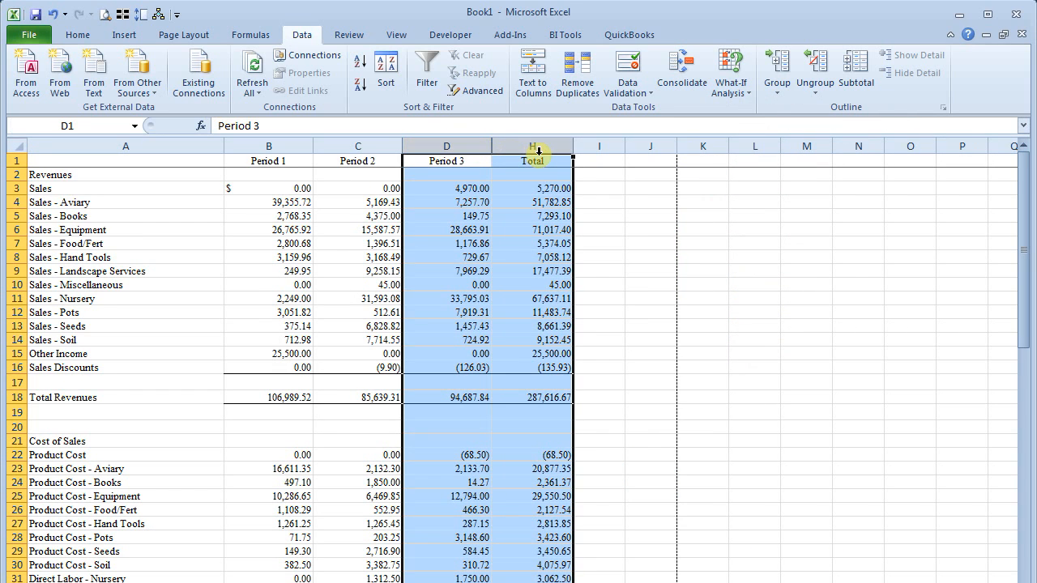
right_click(527, 151)
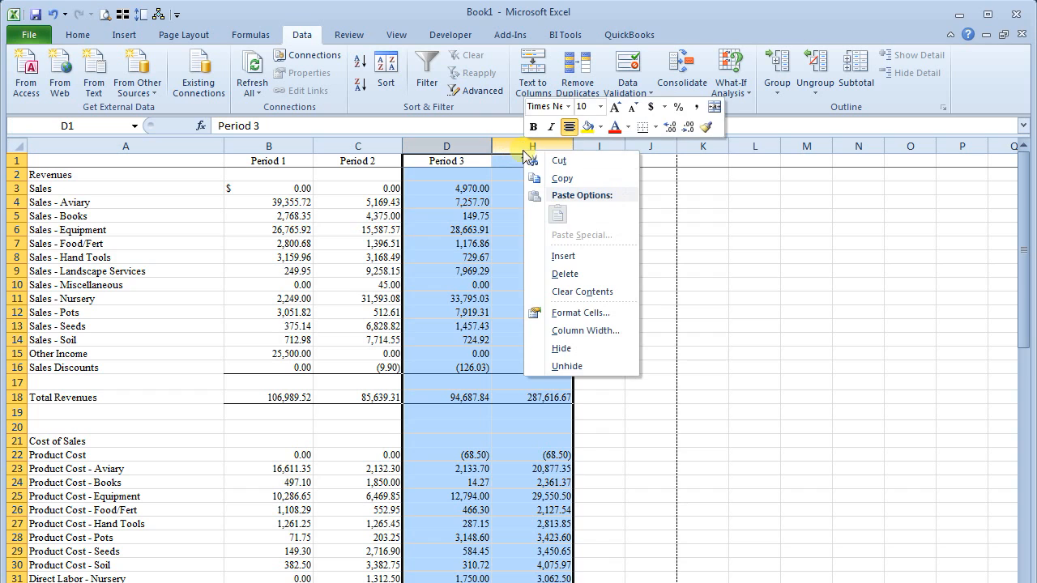
left_click(566, 366)
left_click(376, 189)
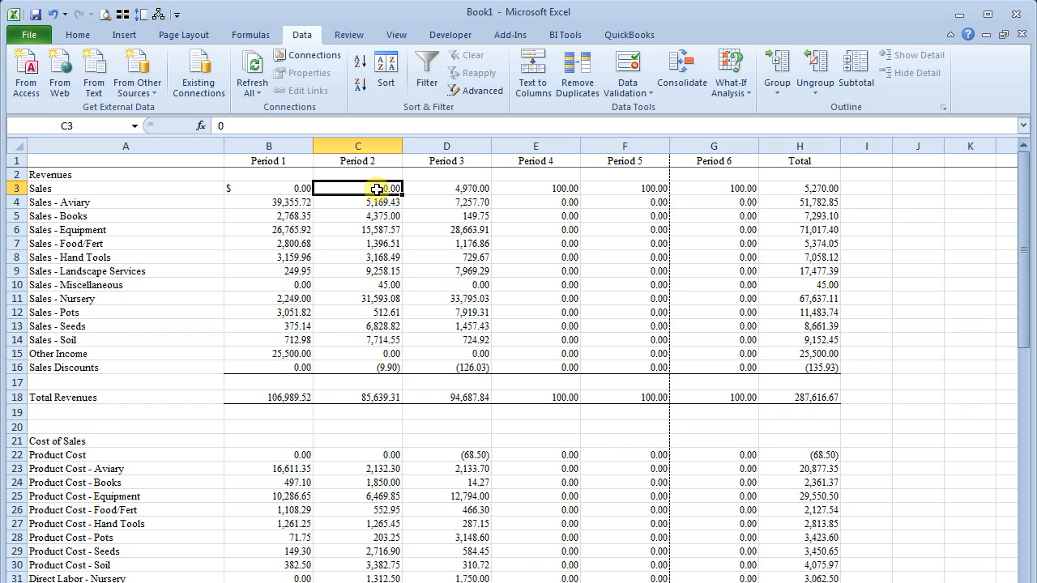
Hide columns E through G, holding Period 4 to Period 6
left_click_drag(540, 146, 710, 154)
right_click(710, 158)
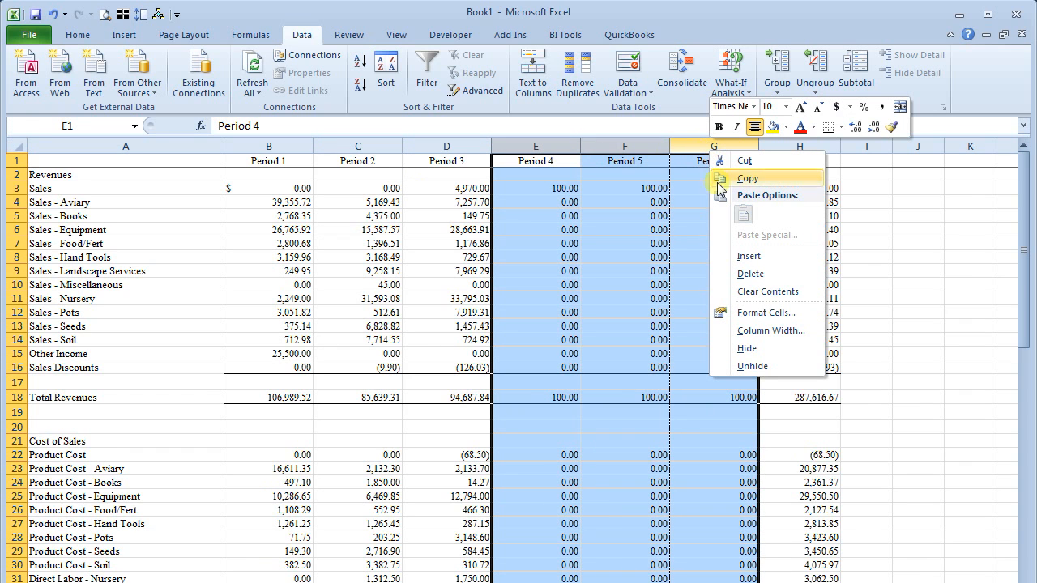
left_click(748, 350)
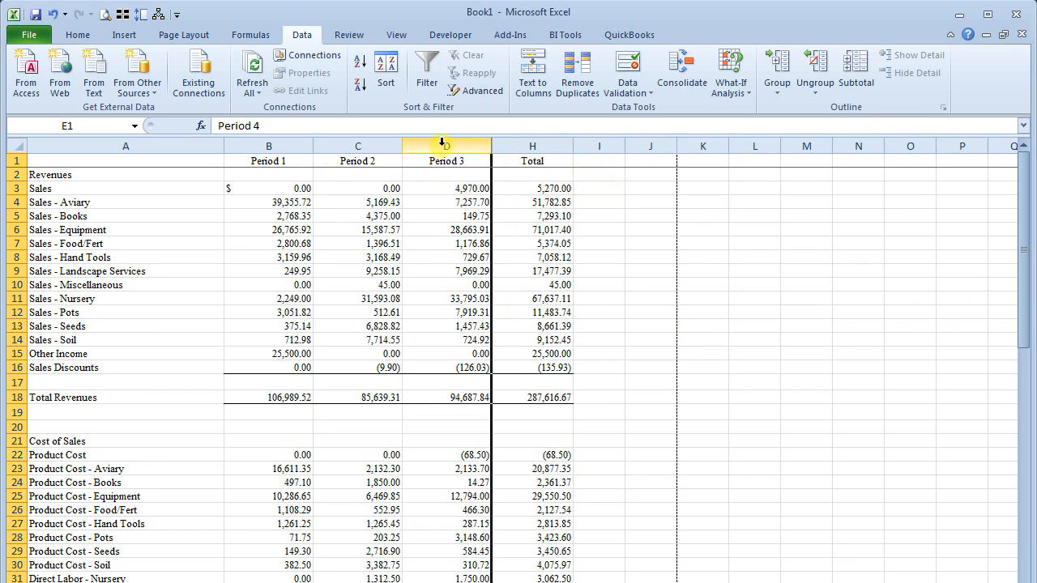
Unhide columns E through G again between the Period 3 and Total columns
left_click_drag(448, 146, 519, 146)
right_click(519, 146)
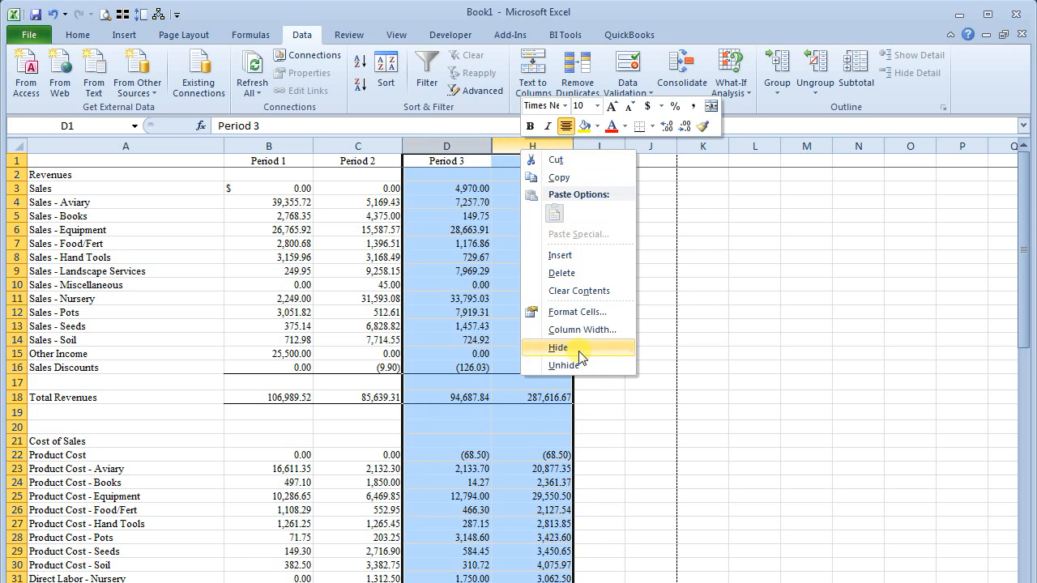
left_click(578, 372)
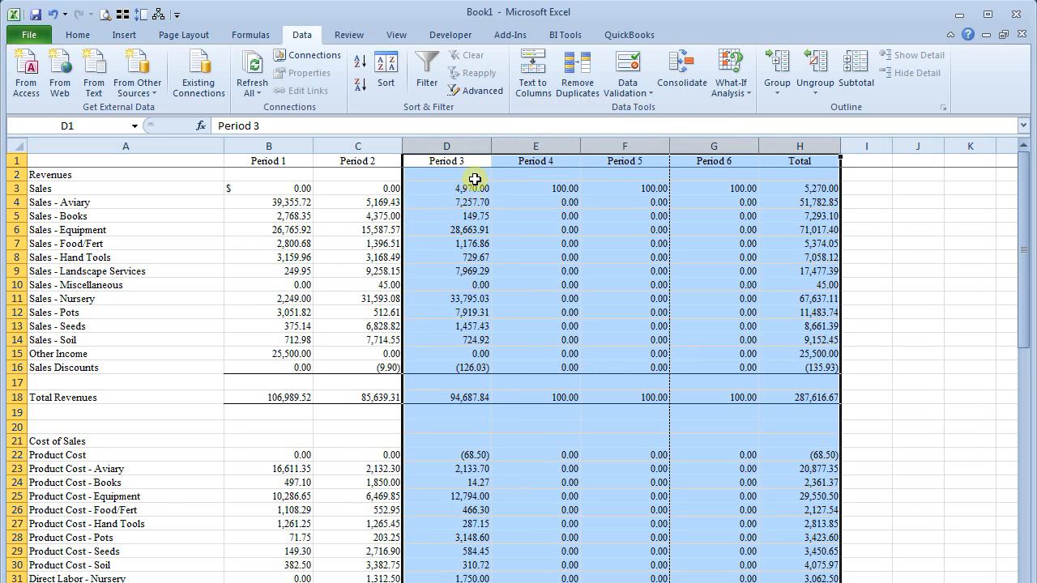
left_click(450, 188)
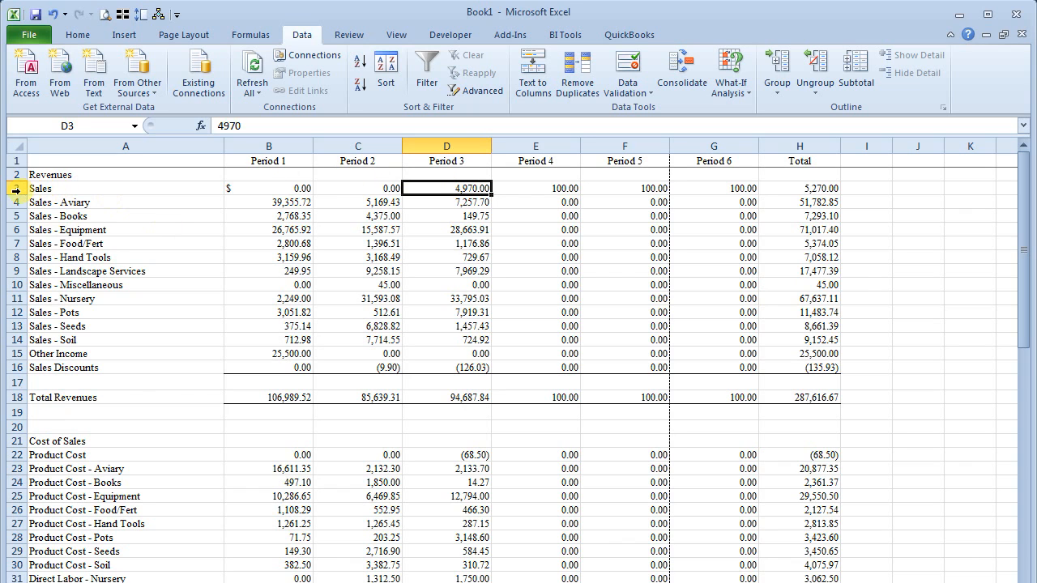
Group the revenue detail rows 3 to 17, try collapsing and expanding the group, and leave it collapsed
left_click_drag(15, 189, 12, 382)
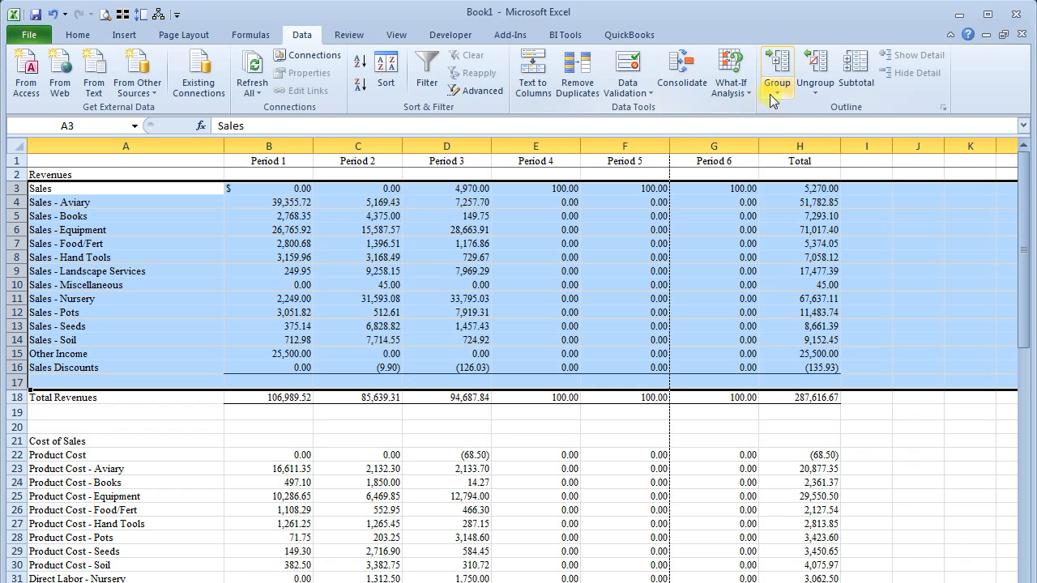
left_click(779, 69)
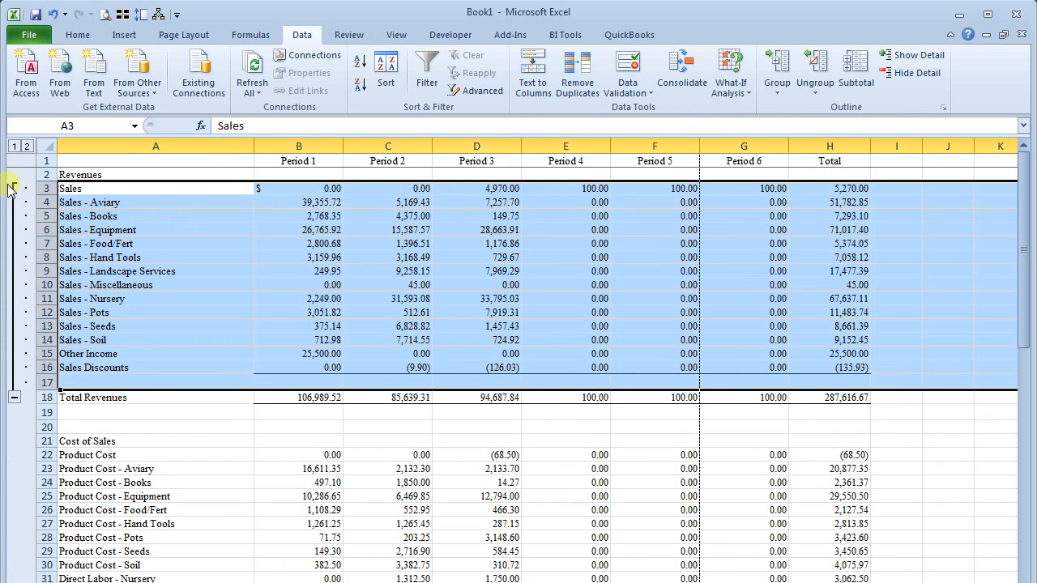
left_click(14, 398)
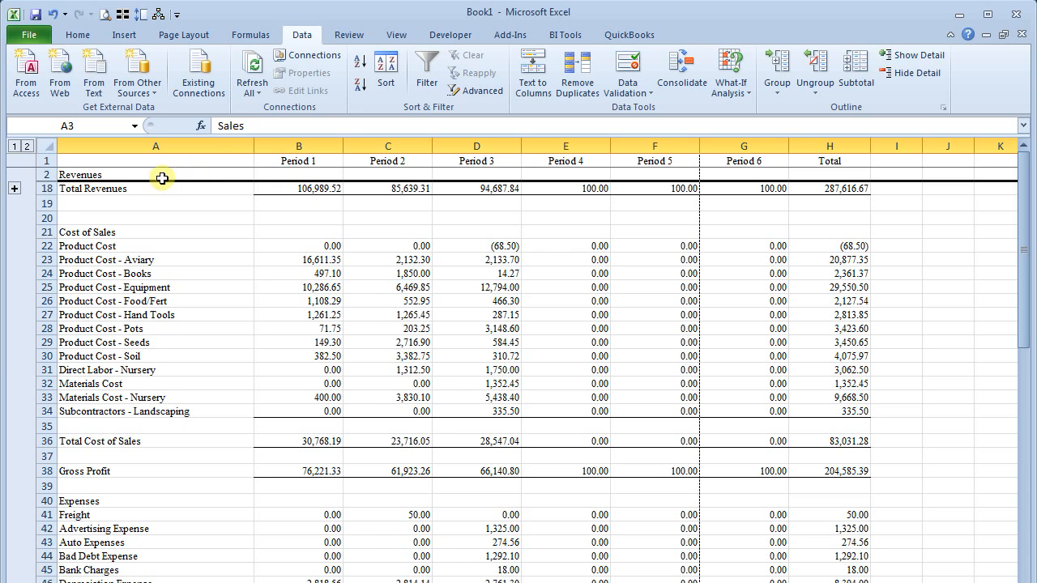
left_click(14, 188)
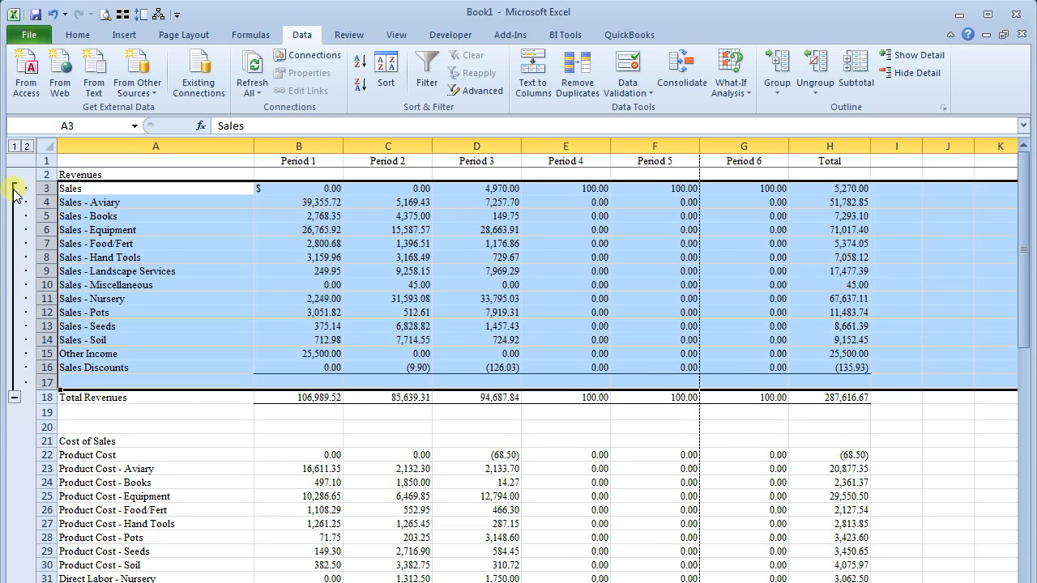
left_click(14, 397)
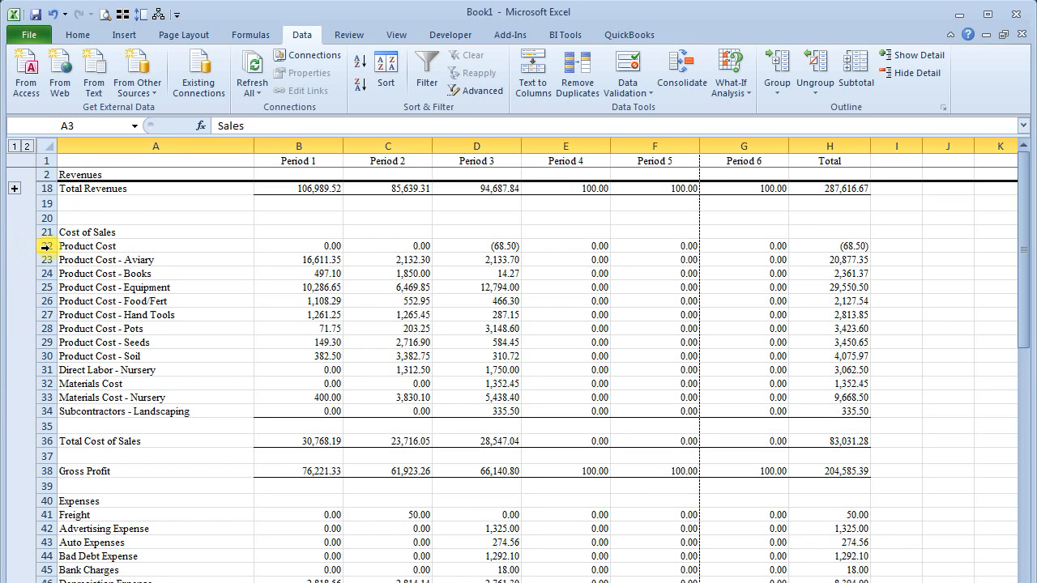
Group the Cost of Sales detail rows 22 to 35 and collapse the group
left_click_drag(46, 246, 43, 425)
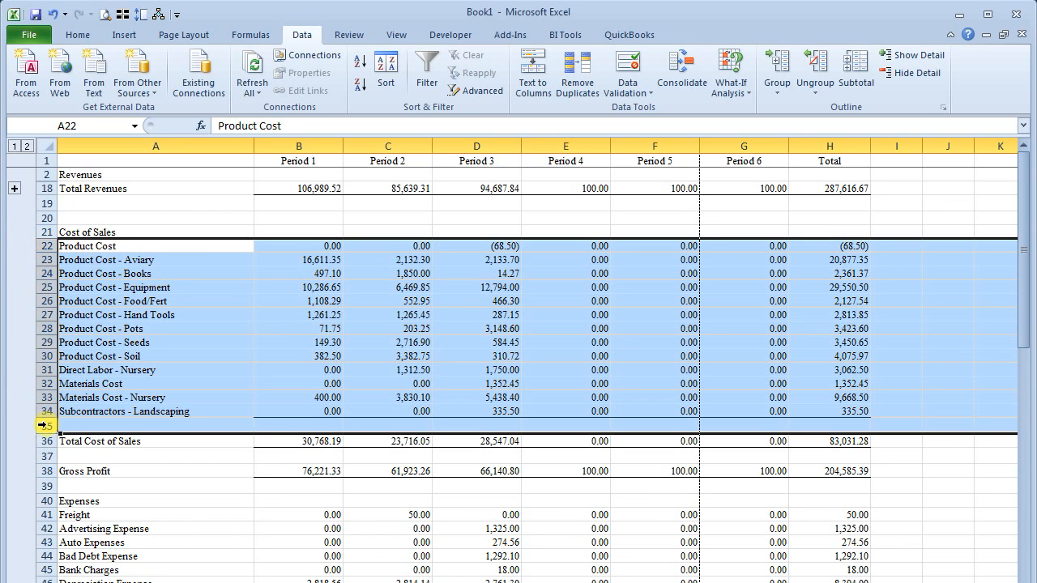
left_click(773, 71)
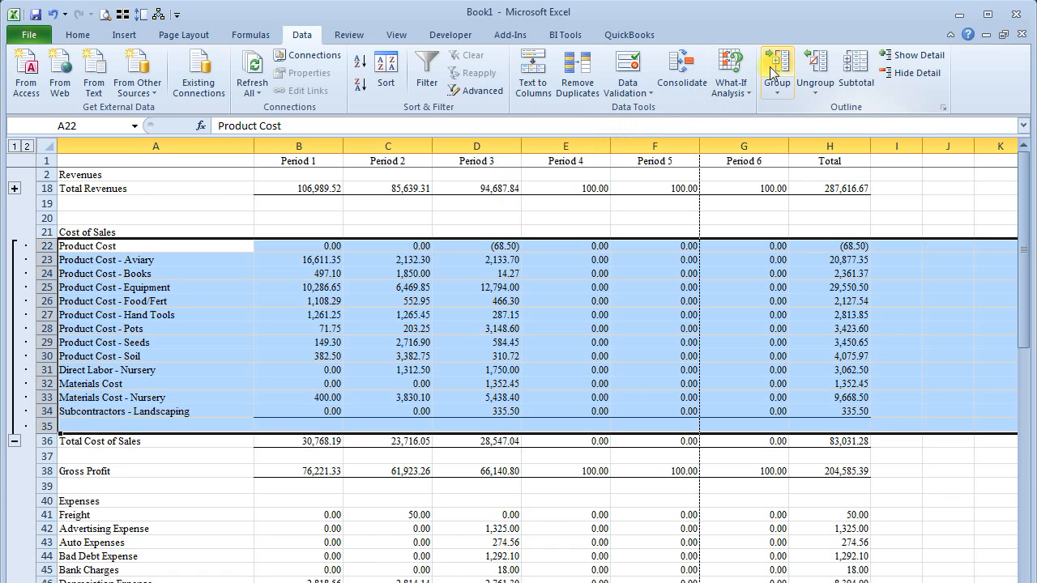
left_click(14, 440)
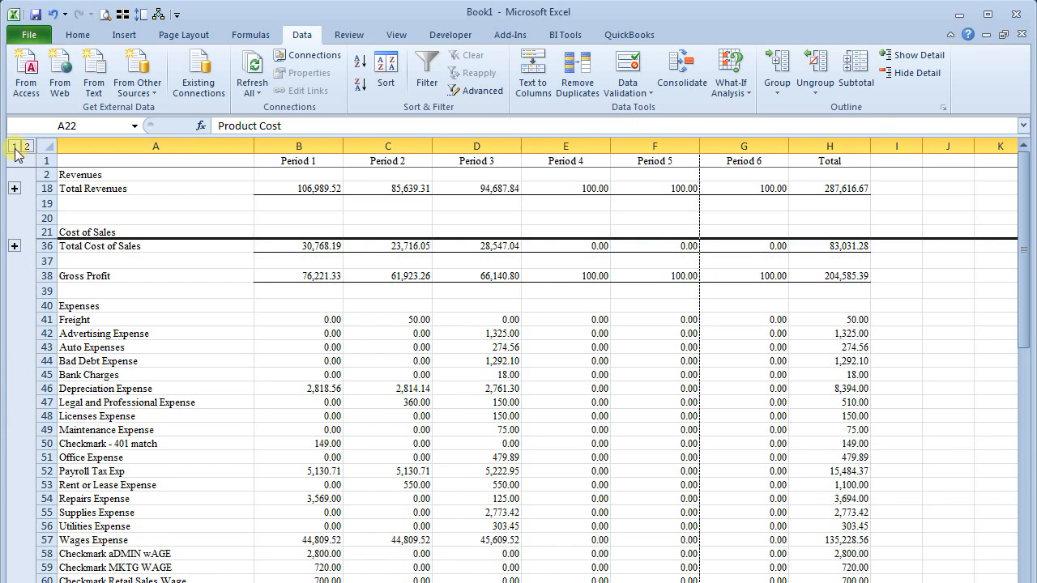
Alternate the whole row outline between level 2 and level 1, ending on level 1
left_click(26, 147)
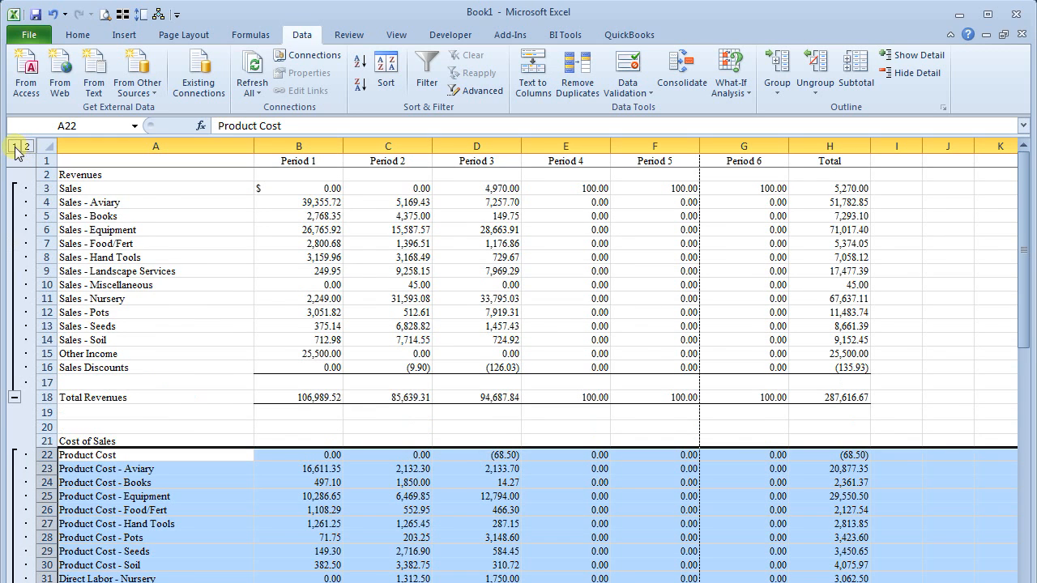
left_click(14, 147)
left_click(27, 147)
left_click(15, 148)
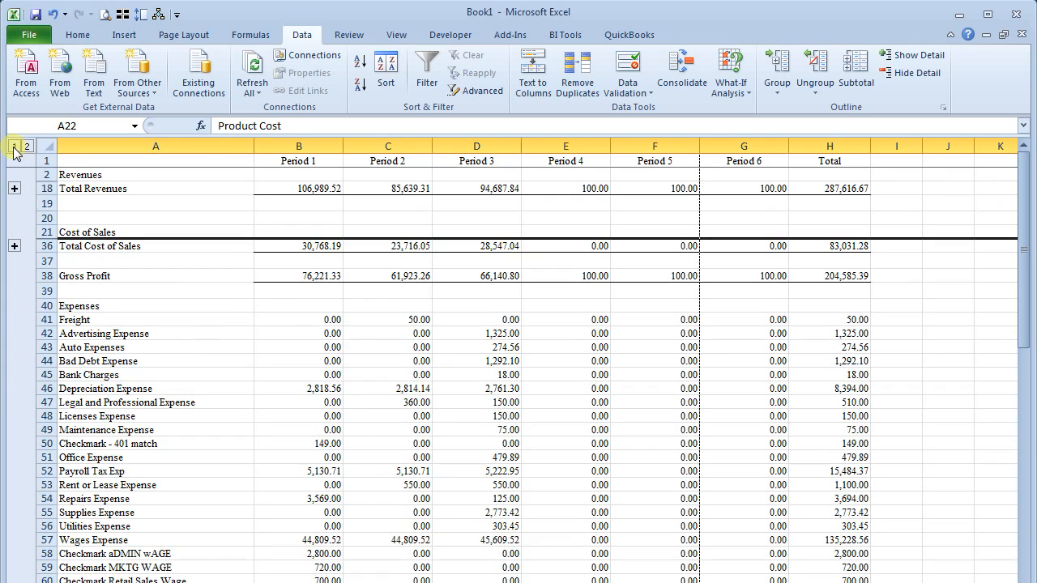
Expand and ungroup the Cost of Sales rows 22 to 35, and clear the remaining outline from the sheet
left_click(13, 245)
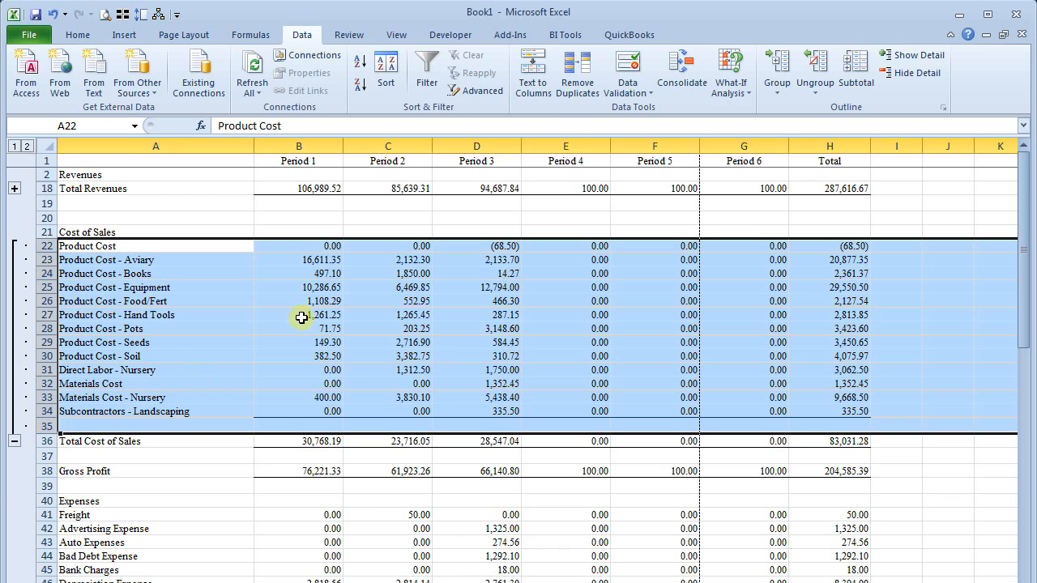
left_click(816, 67)
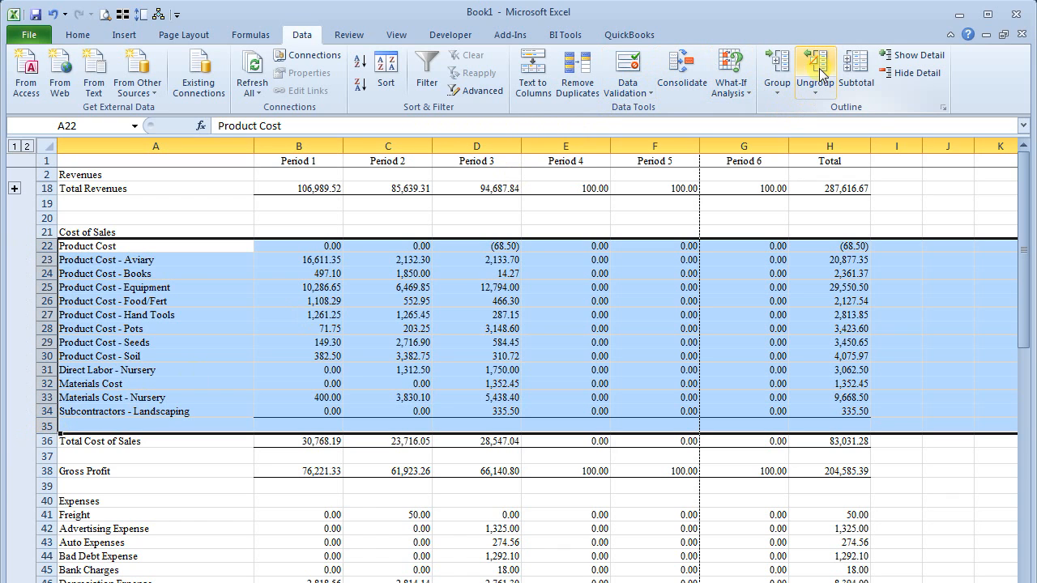
left_click(146, 214)
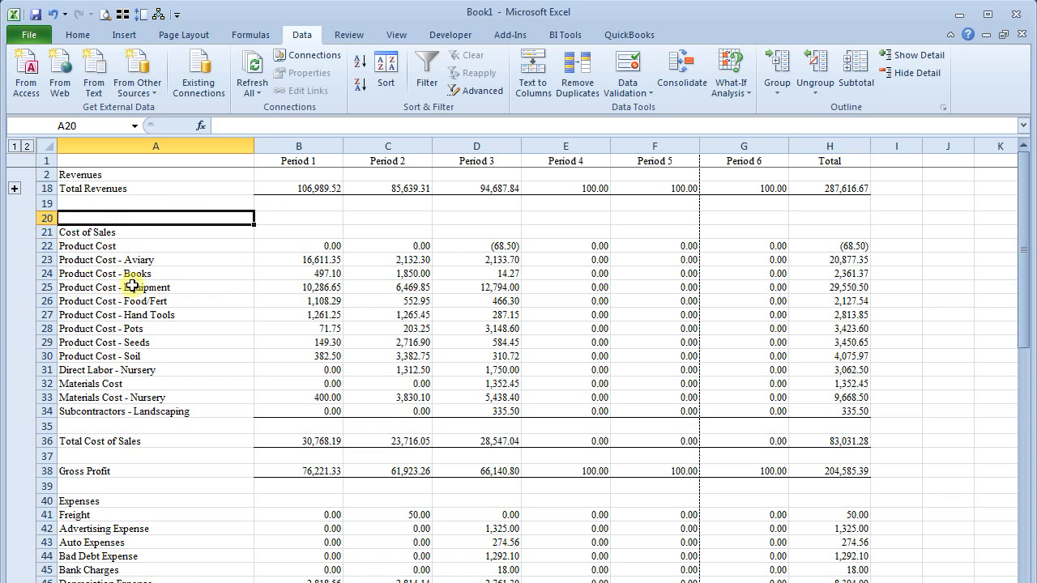
left_click(819, 92)
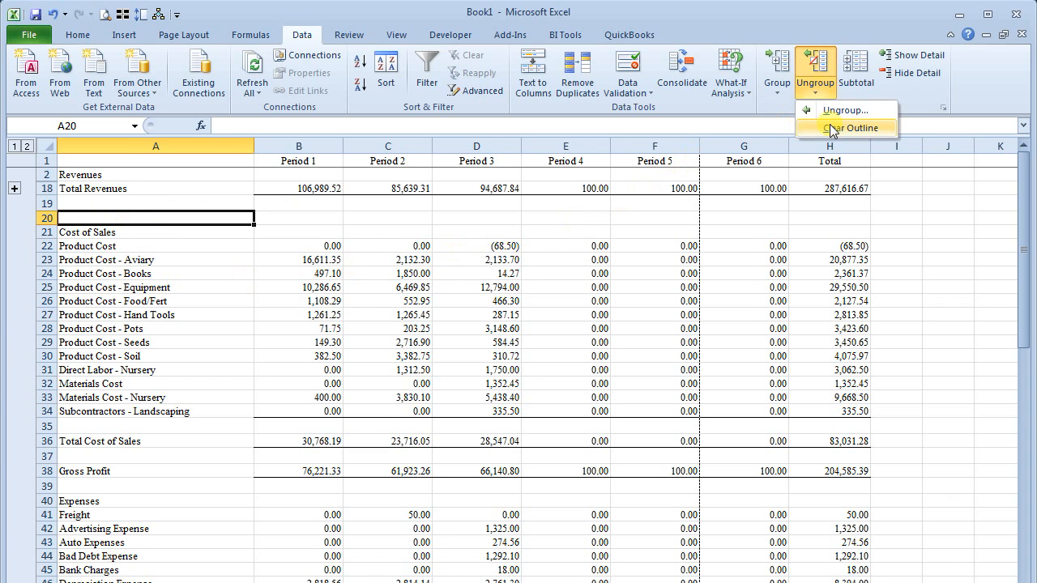
left_click(829, 127)
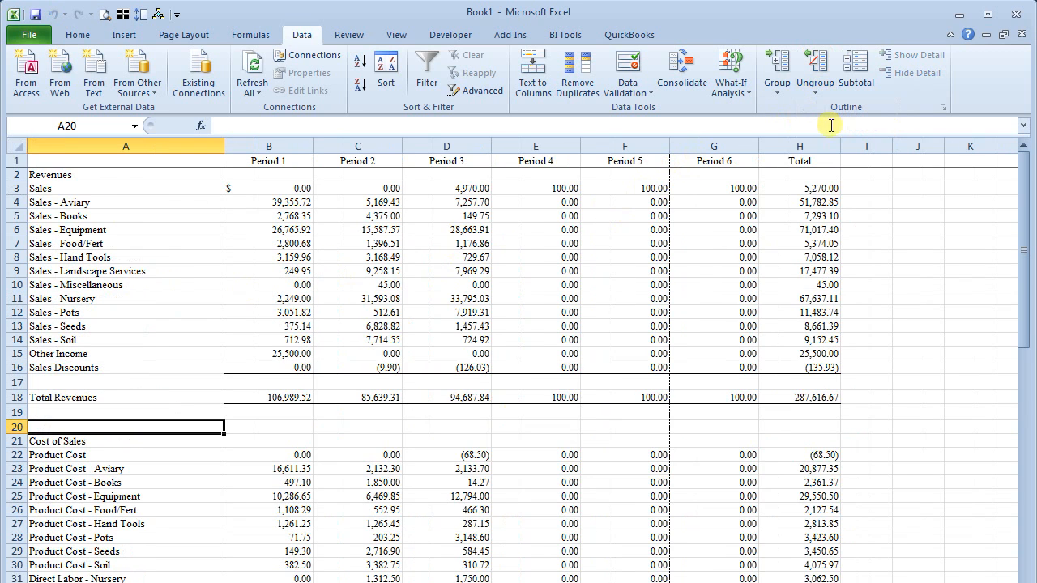
Apply Auto Outline to the income statement with the Sales cell A3 selected
left_click(63, 192)
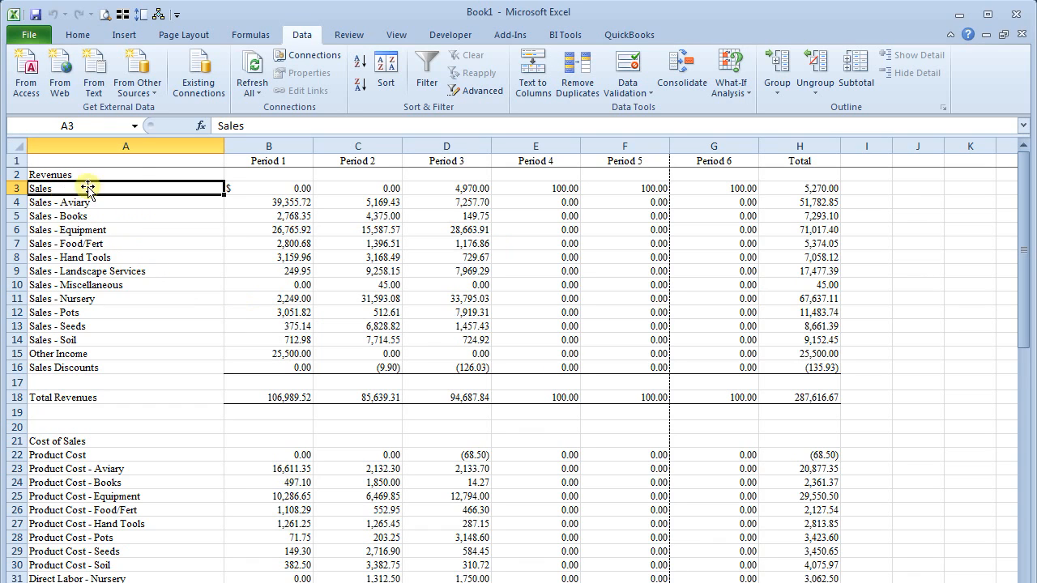
left_click(777, 90)
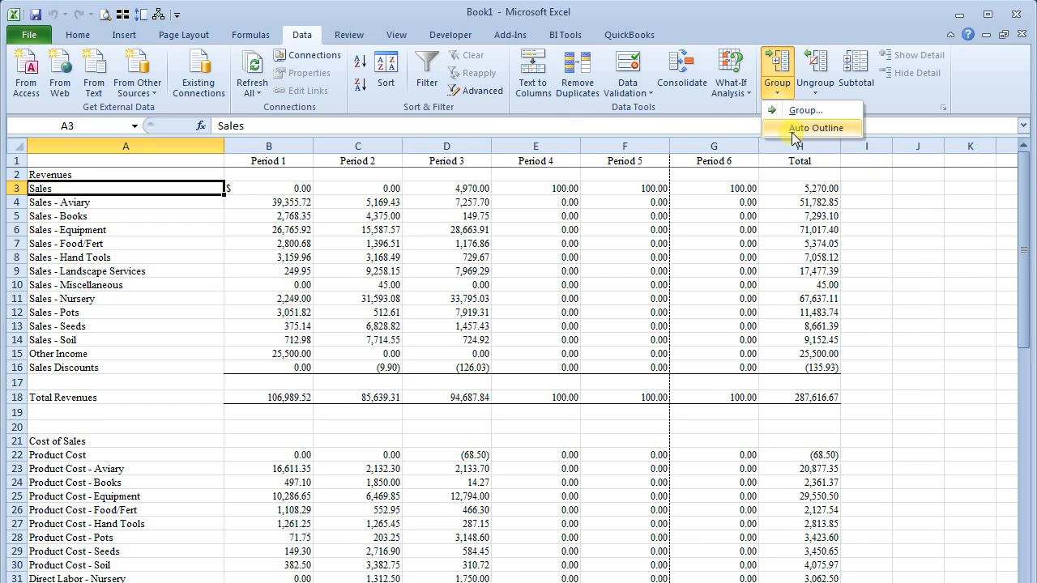
left_click(793, 132)
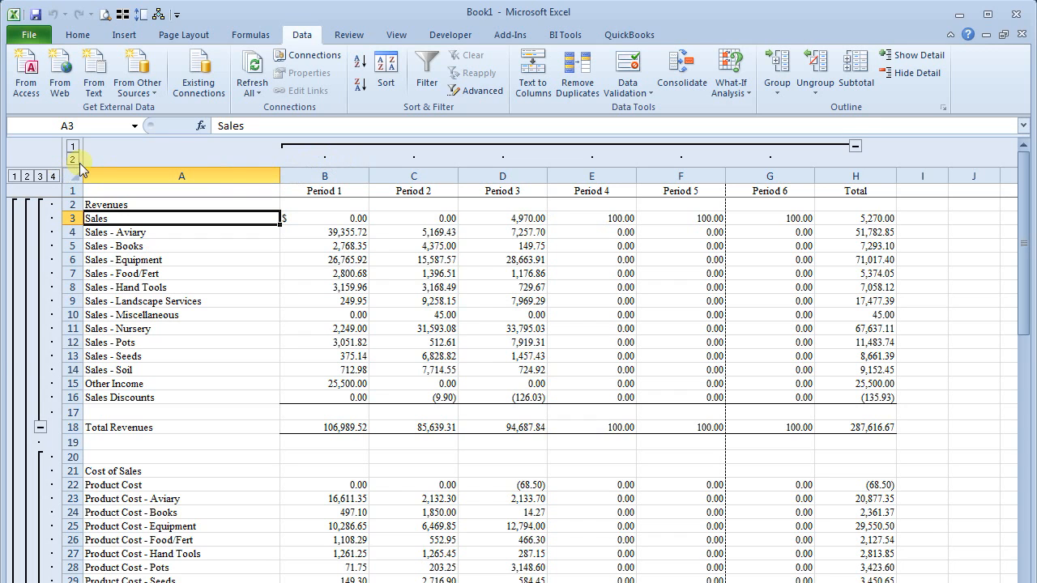
Collapse the Period 1 to Period 6 columns to the Total column and expand them again
left_click(855, 146)
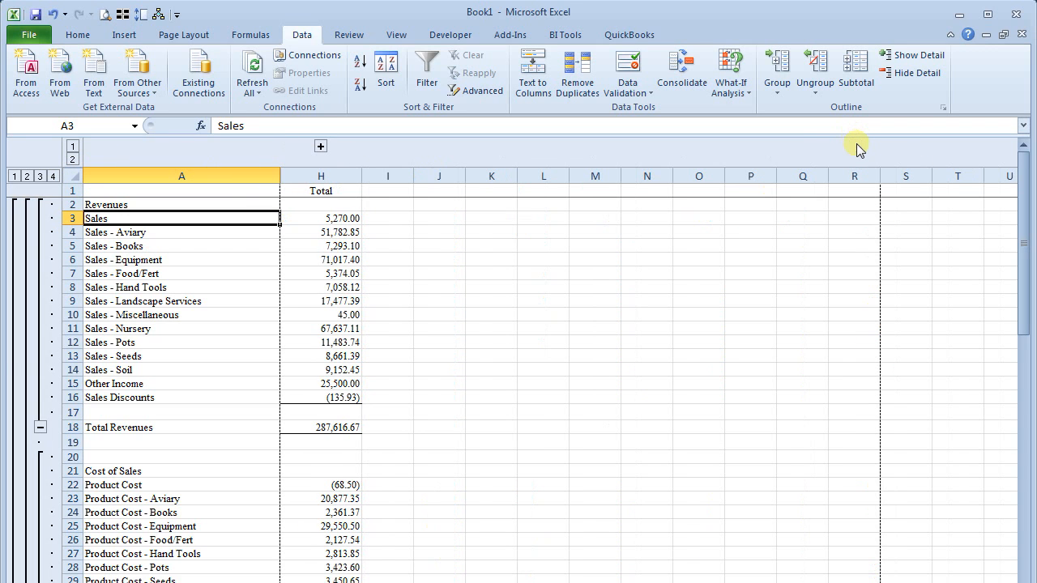
left_click(321, 146)
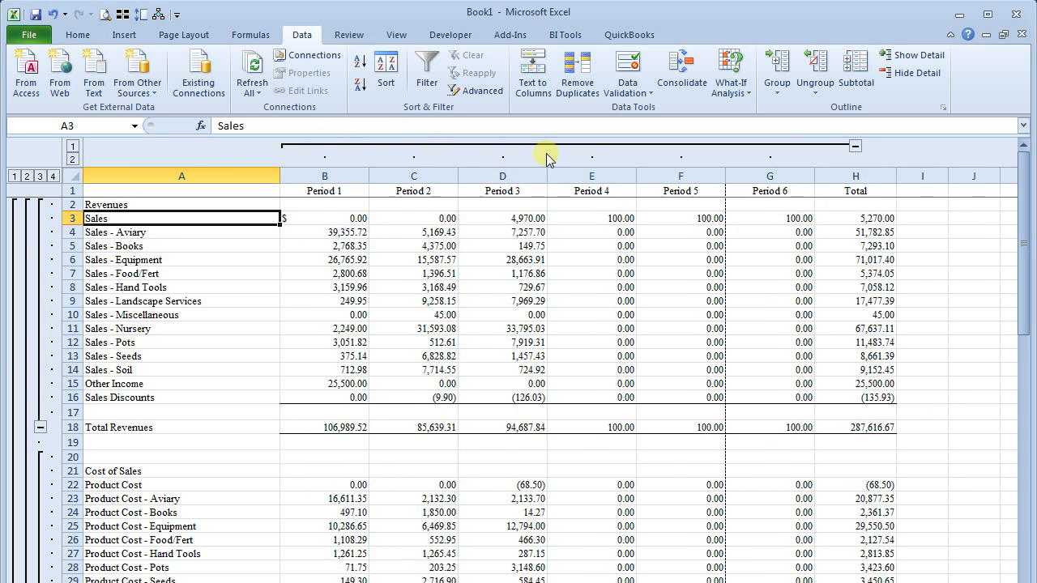
Switch the row outline between levels 3 and 2, collapse the Gross Profit group, and return to level 3
left_click(41, 177)
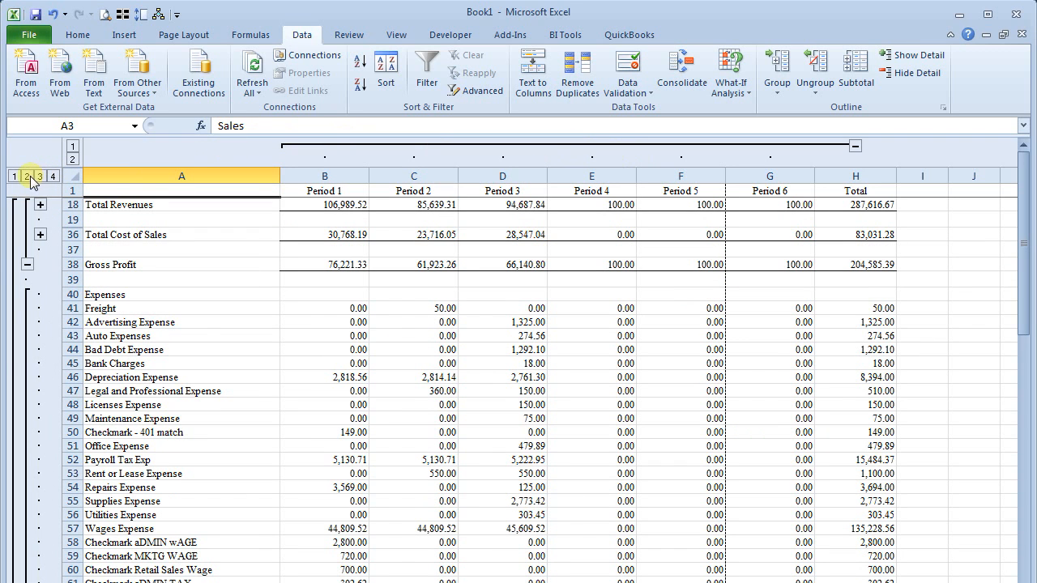
left_click(28, 178)
left_click(41, 177)
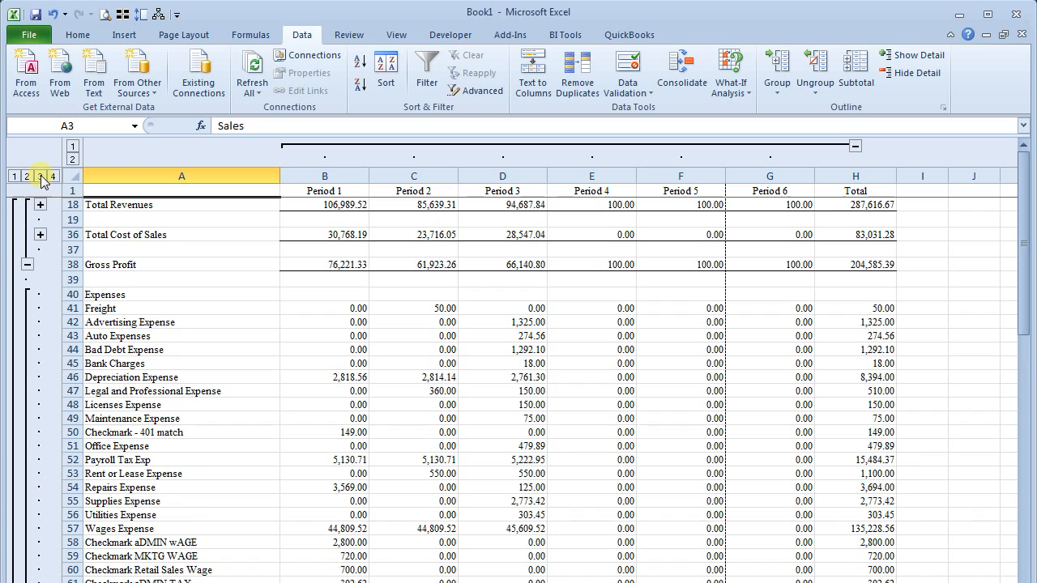
left_click(27, 264)
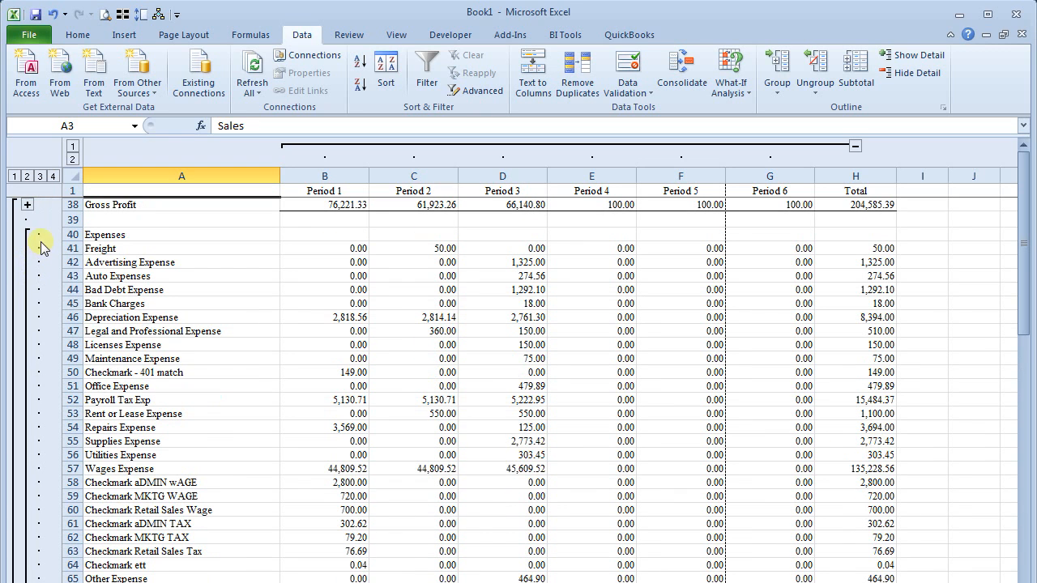
left_click(40, 177)
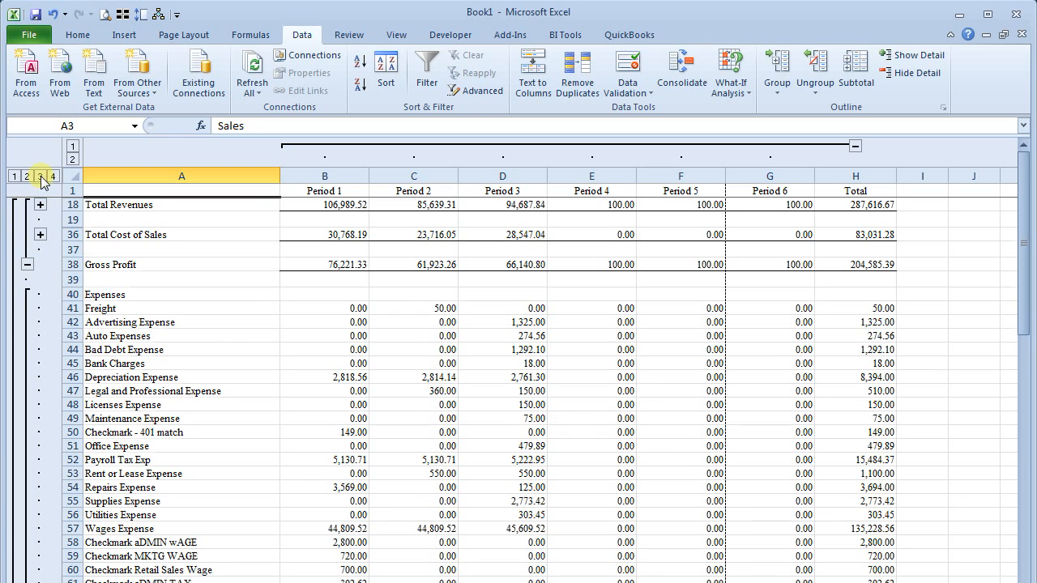
Collapse the expense detail rows into the Total Expenses row
left_click(34, 278)
scroll(37, 285, "down", 5)
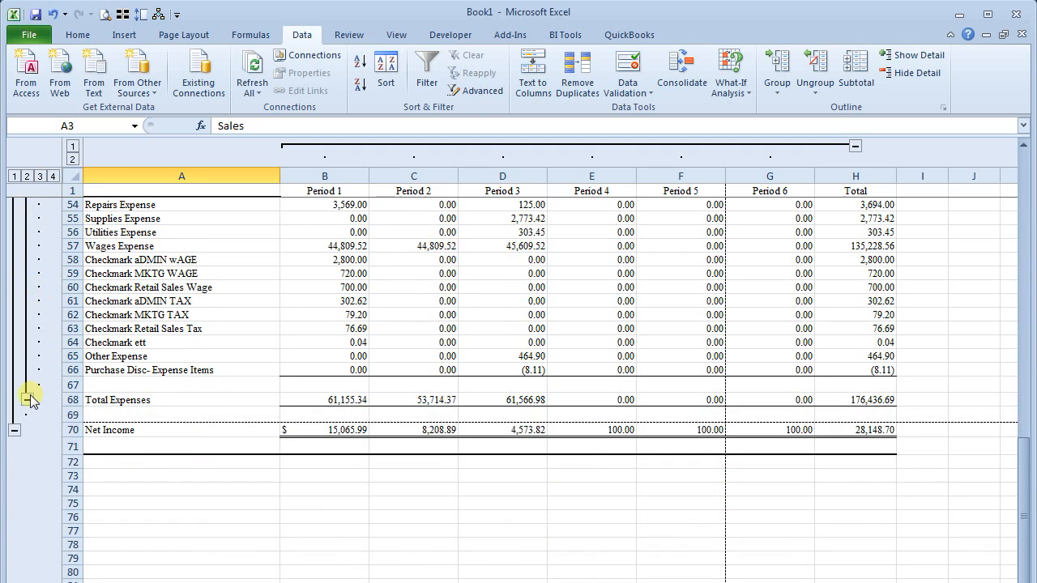
left_click(28, 401)
scroll(34, 324, "up", 2)
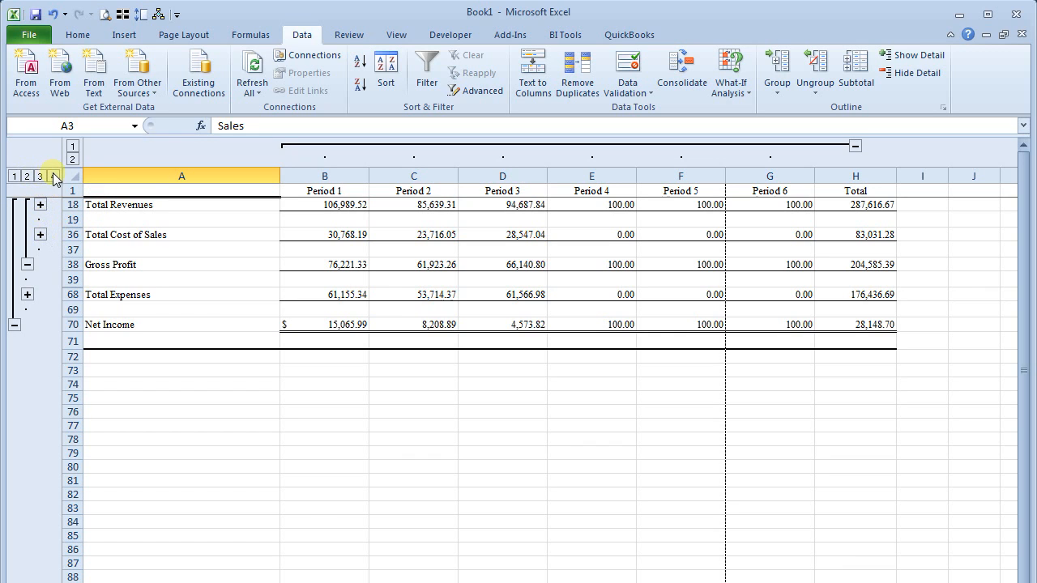
Reduce the row outline to level 1 and expand it again to show all detail rows
left_click(14, 176)
left_click(39, 177)
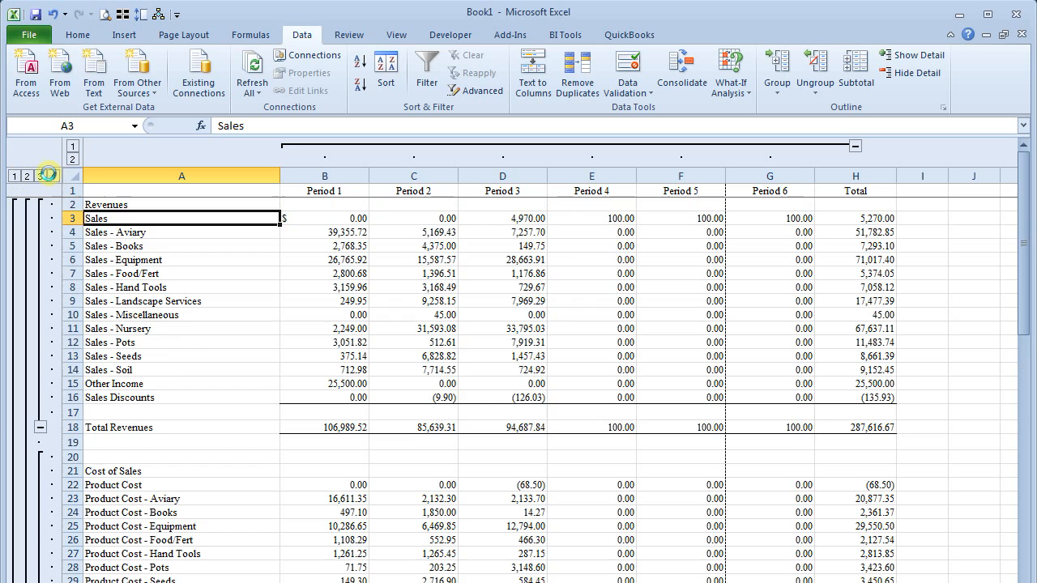